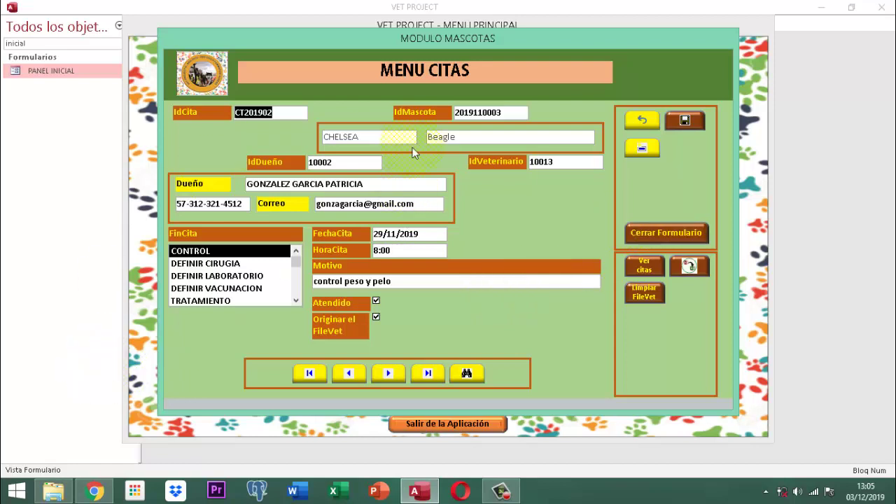
Starting from the first appointment record, mark the 29/11/2019 appointments at 9:00 and 10:00 as attended (Atendido)
left_click(356, 371)
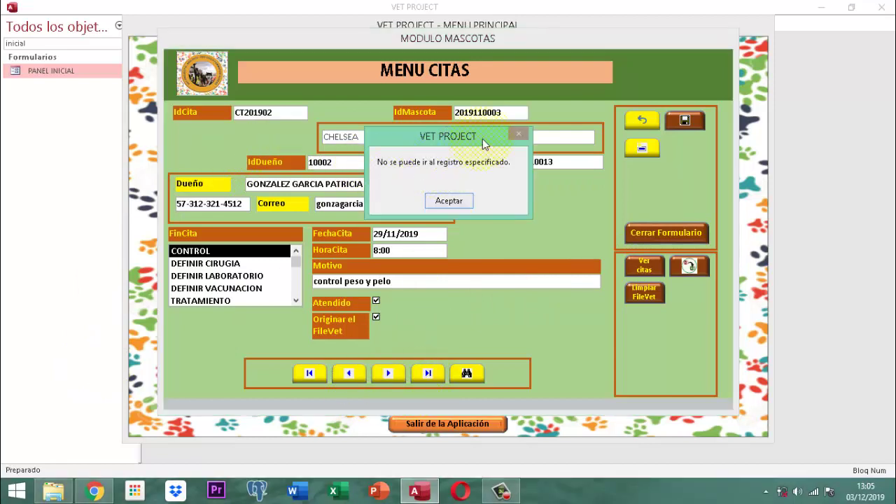
left_click(440, 202)
left_click(315, 372)
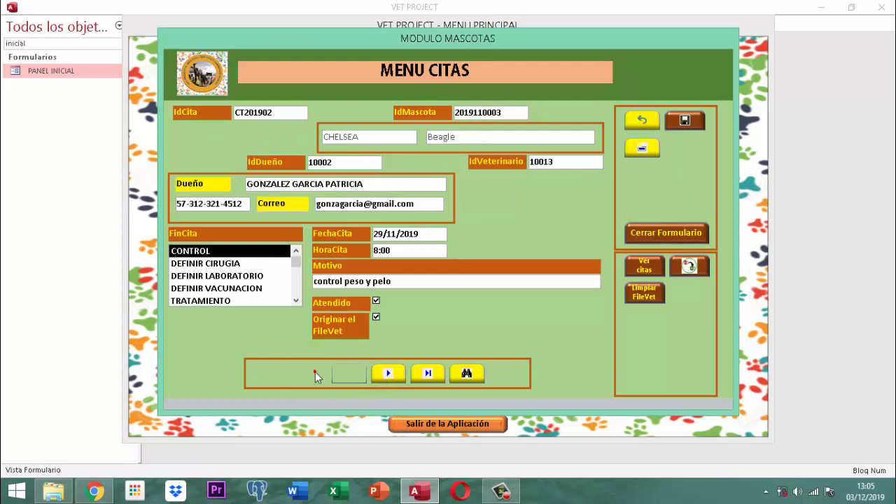
left_click(392, 371)
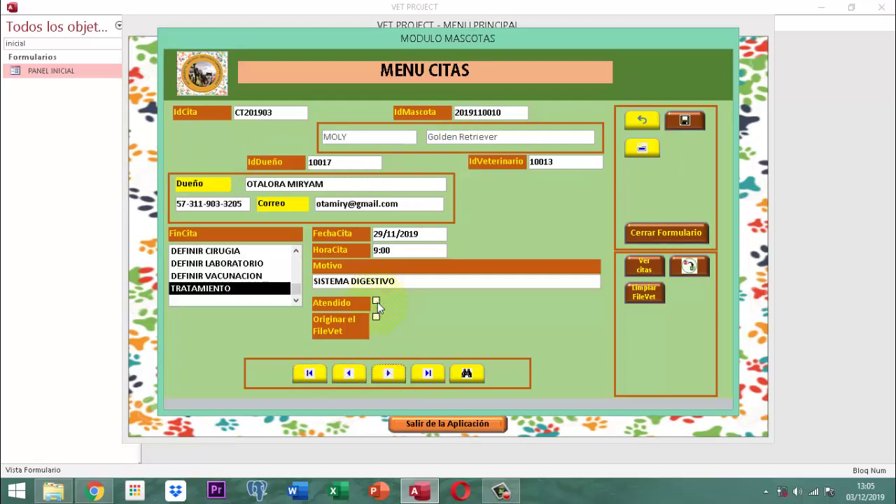
left_click(376, 301)
left_click(385, 373)
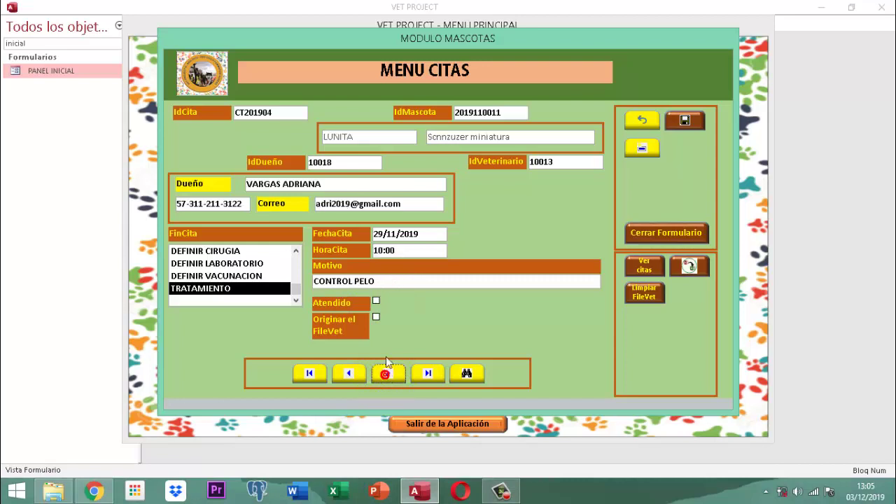
left_click(377, 301)
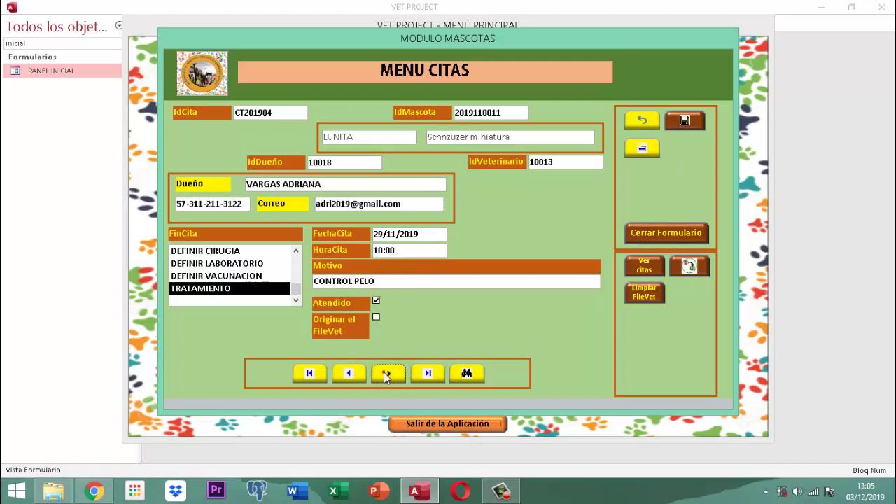
Mark the remaining 29/11/2019 appointments, through the one at 17:00, as attended
left_click(376, 301)
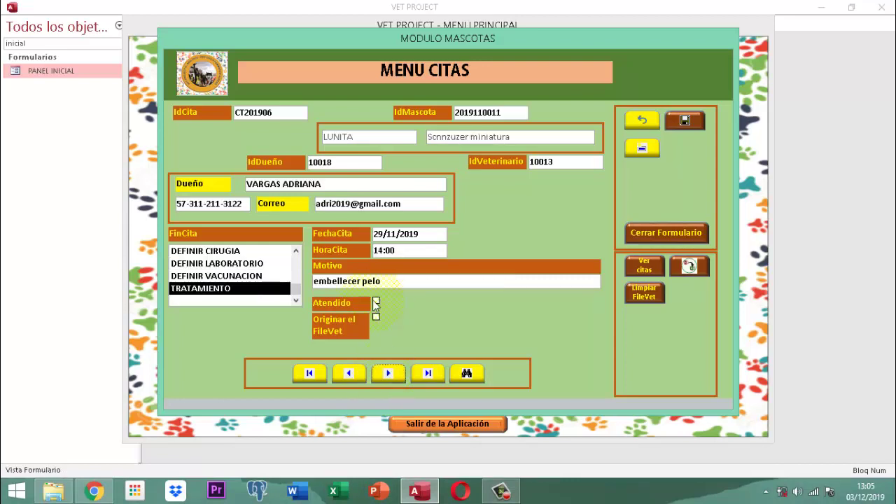
left_click(376, 300)
left_click(403, 375)
left_click(376, 300)
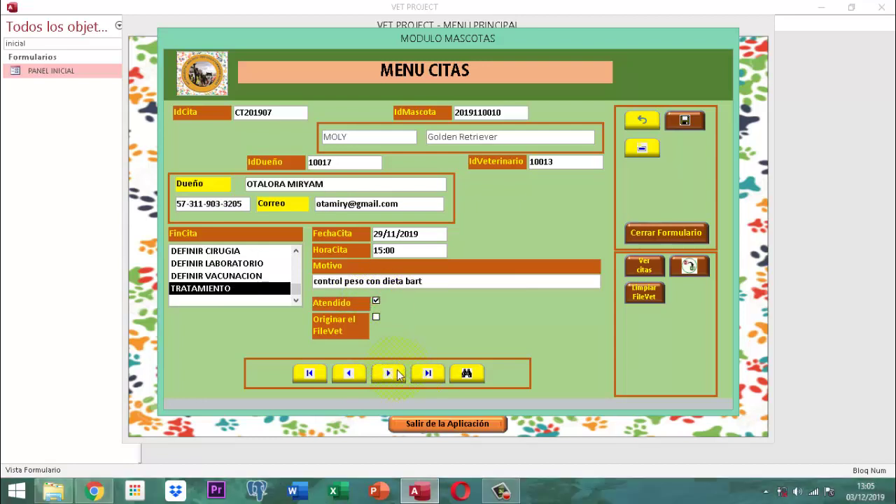
left_click(398, 375)
left_click(376, 301)
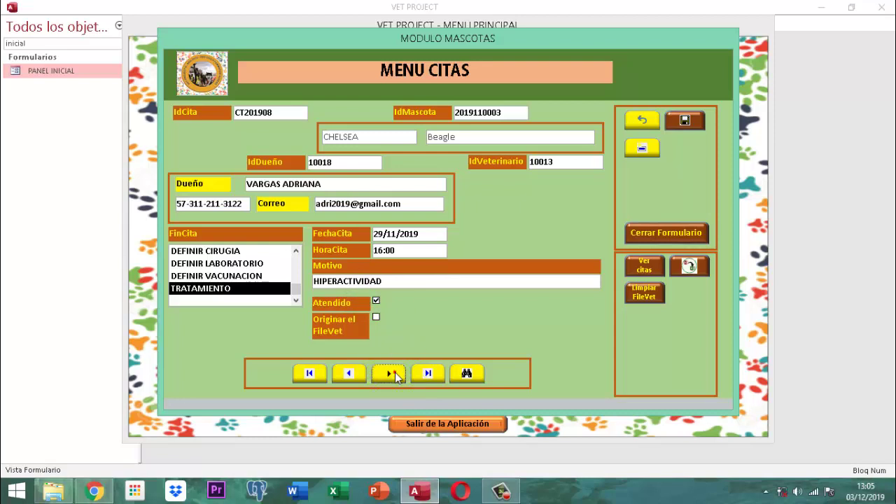
left_click(392, 374)
left_click(375, 300)
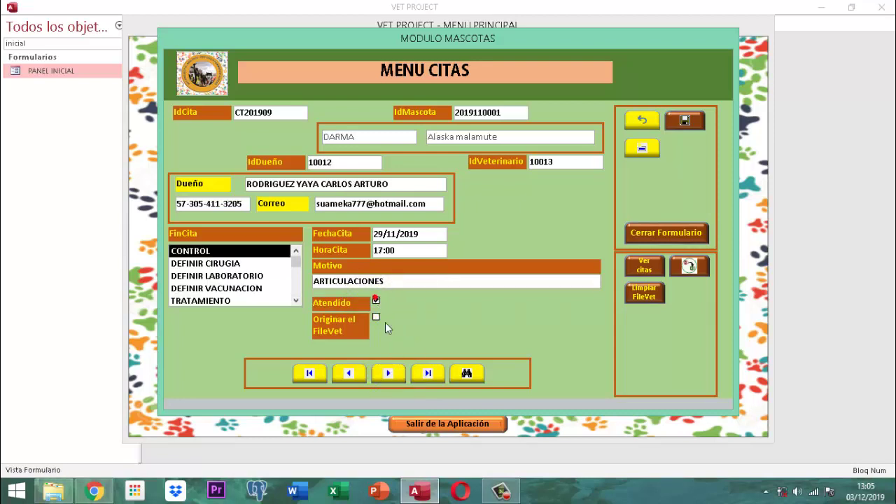
Mark the 8:00 appointments on 30/11/2019 and 01/12/2019 as attended and save the record
left_click(398, 376)
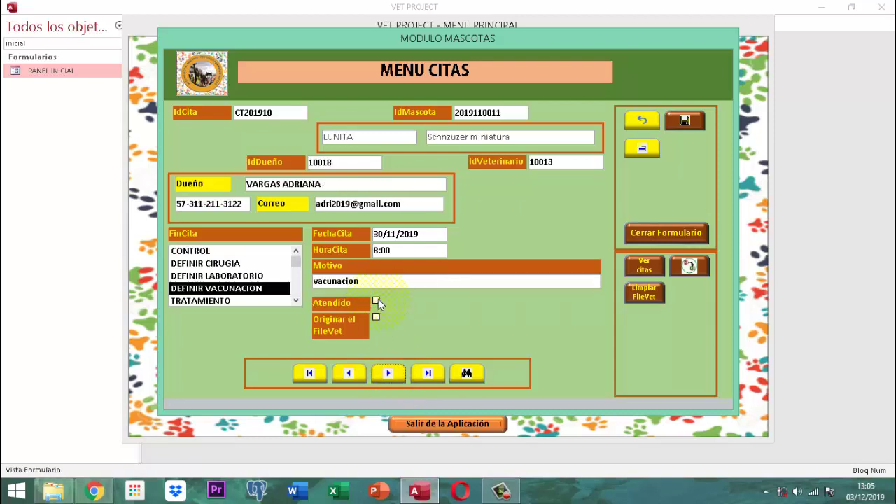
left_click(376, 300)
left_click(395, 373)
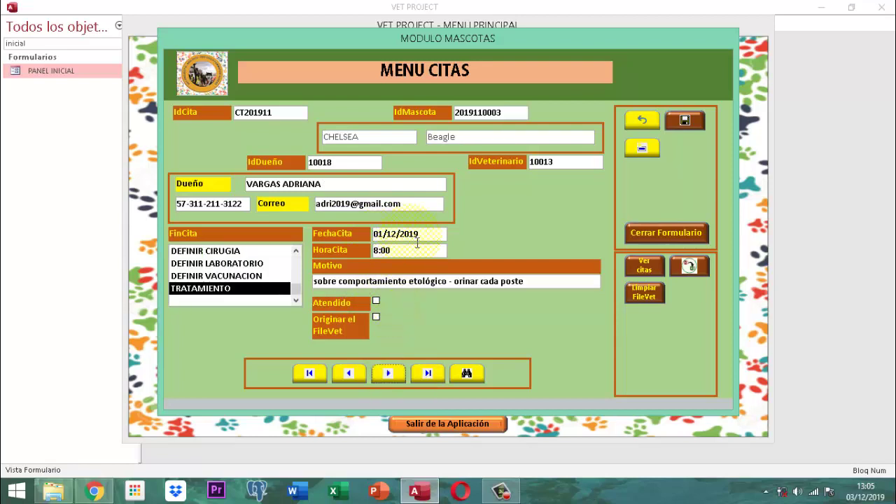
left_click(377, 301)
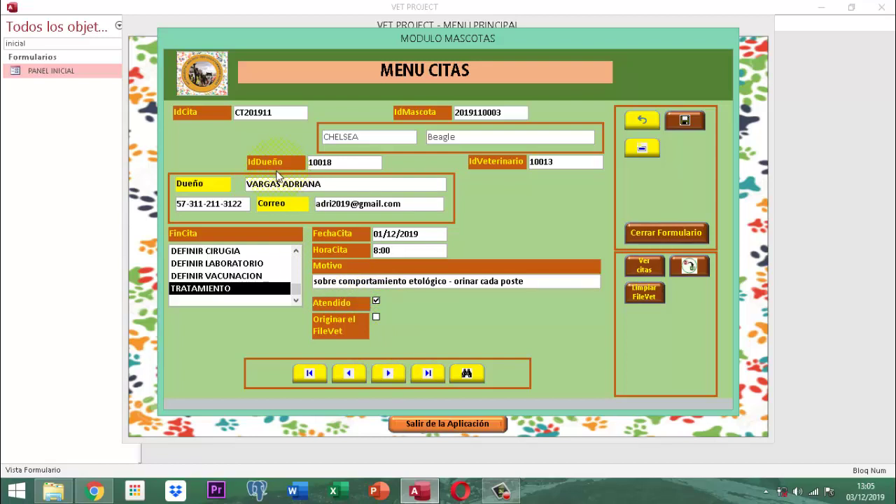
left_click(684, 122)
left_click(512, 295)
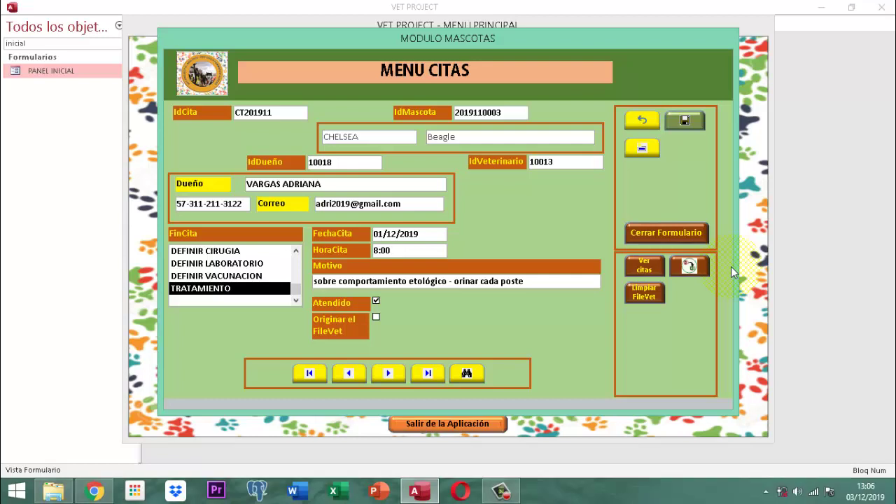
Review the veterinarian's appointments and turn count for 01/12/2019, and return to the appointments form
left_click(644, 265)
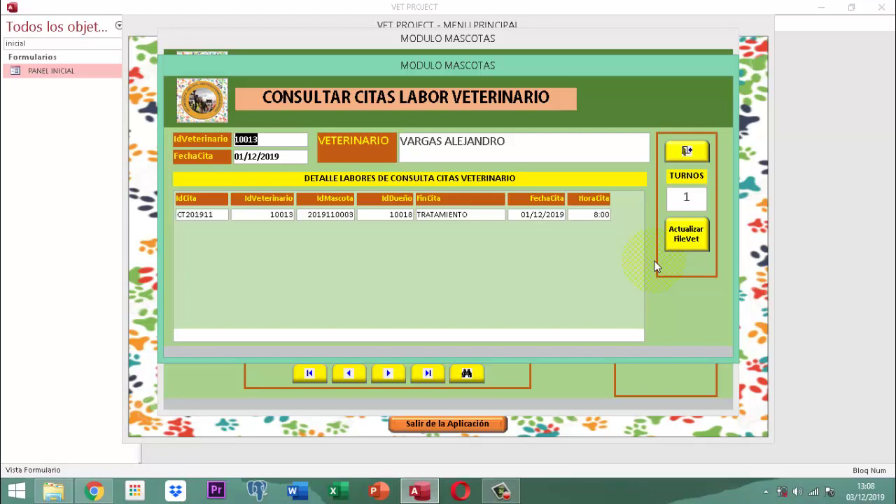
left_click(687, 196)
left_click(686, 152)
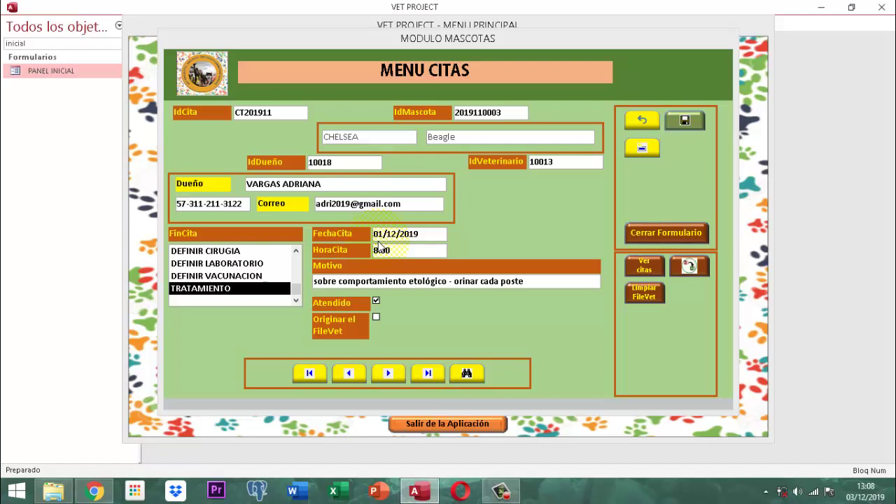
Restore FileVet10013 with the Limpiar FileVet function and close its dialog
left_click(642, 293)
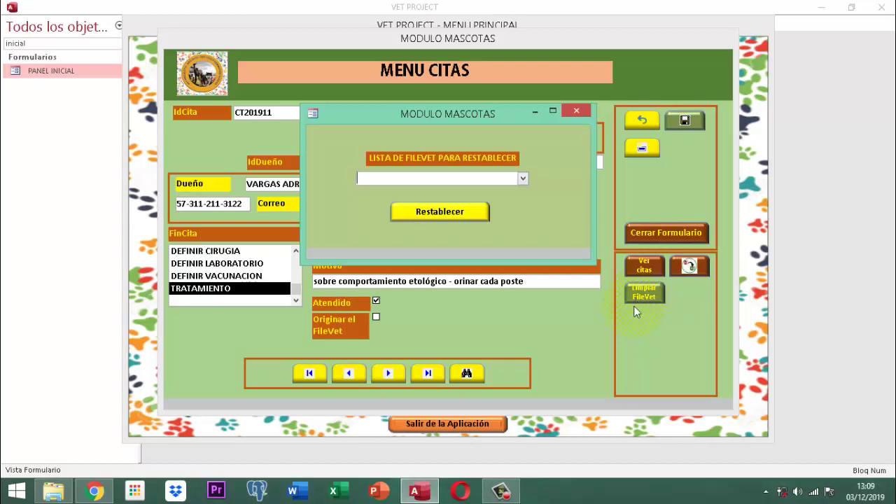
left_click(523, 179)
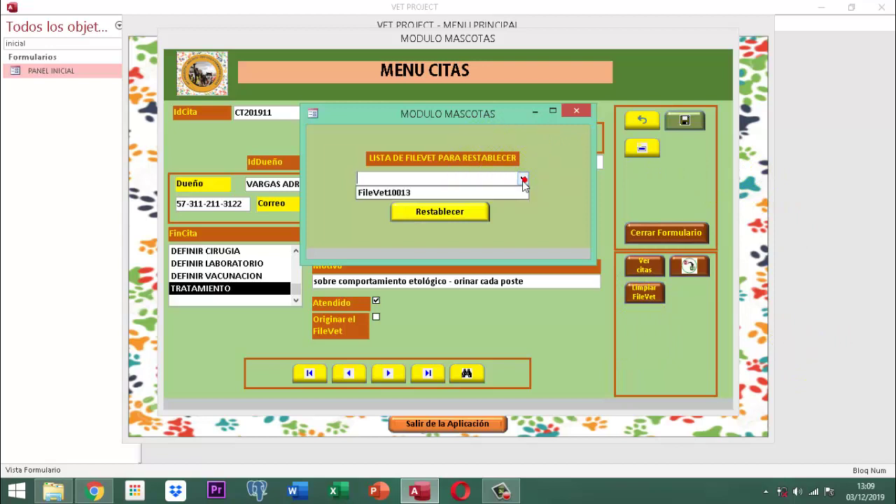
left_click(401, 194)
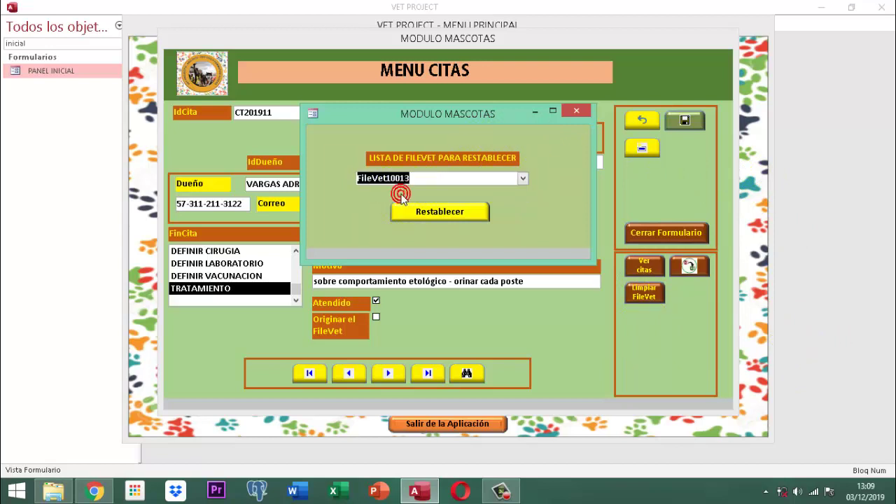
left_click(437, 214)
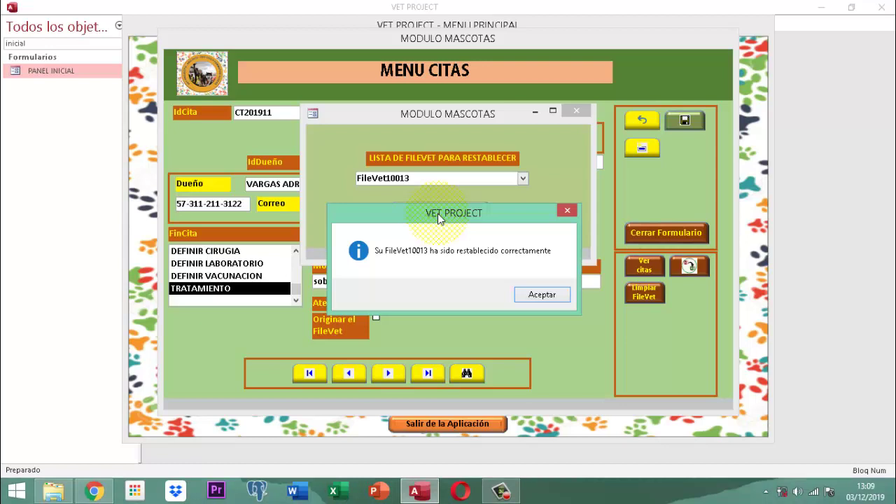
left_click(553, 296)
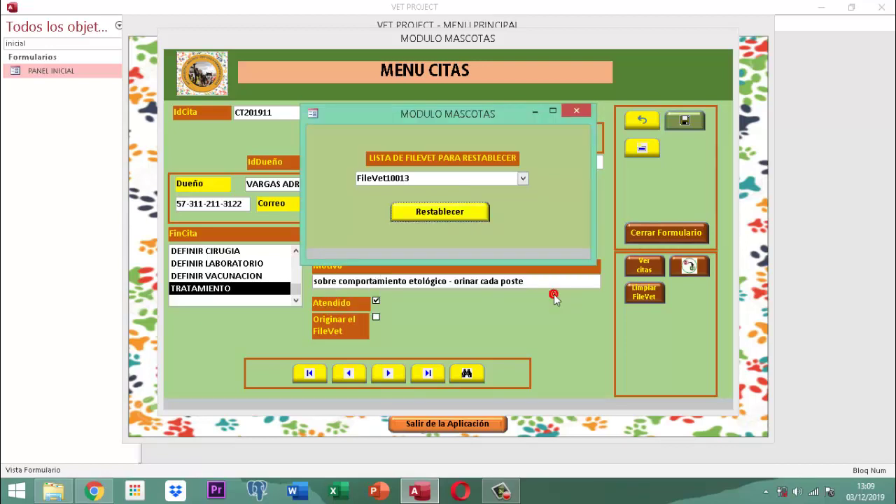
left_click(575, 110)
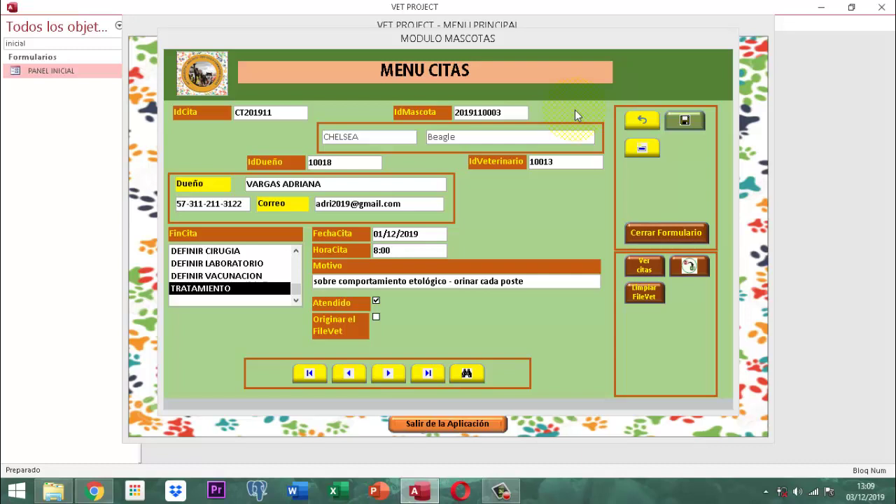
Check the veterinarian's appointment query again for 01/12/2019 and close it
left_click(644, 266)
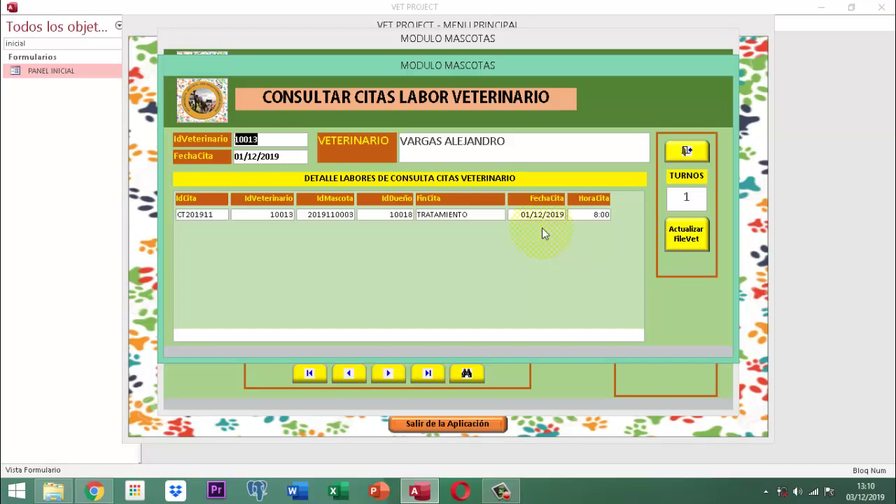
left_click(698, 154)
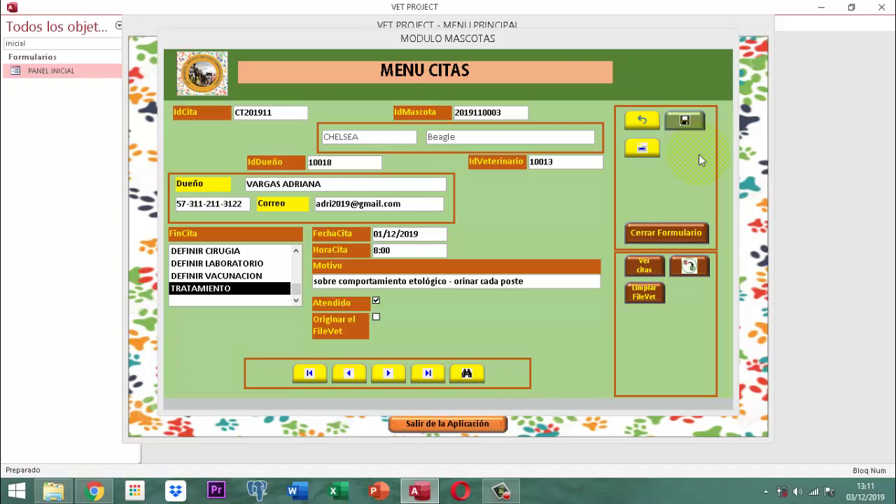
Close the appointments form and the pets menu, and exit the VET PROJECT application
left_click(666, 233)
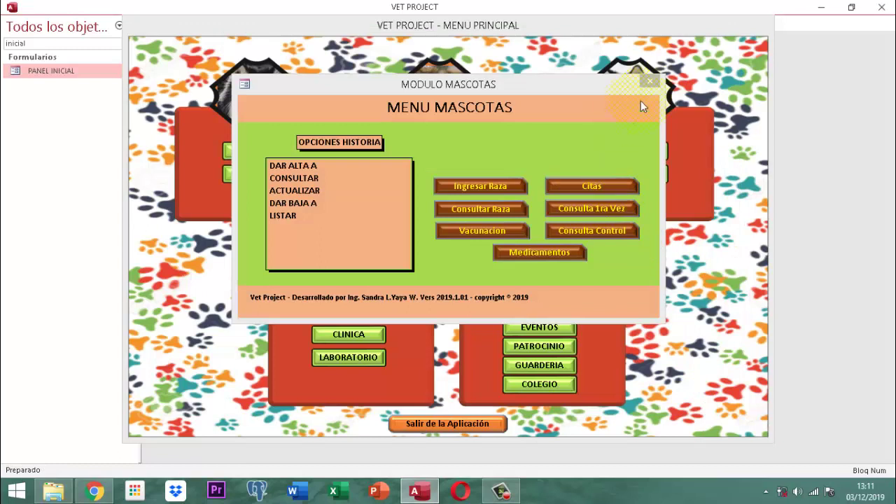
left_click(649, 82)
left_click(476, 424)
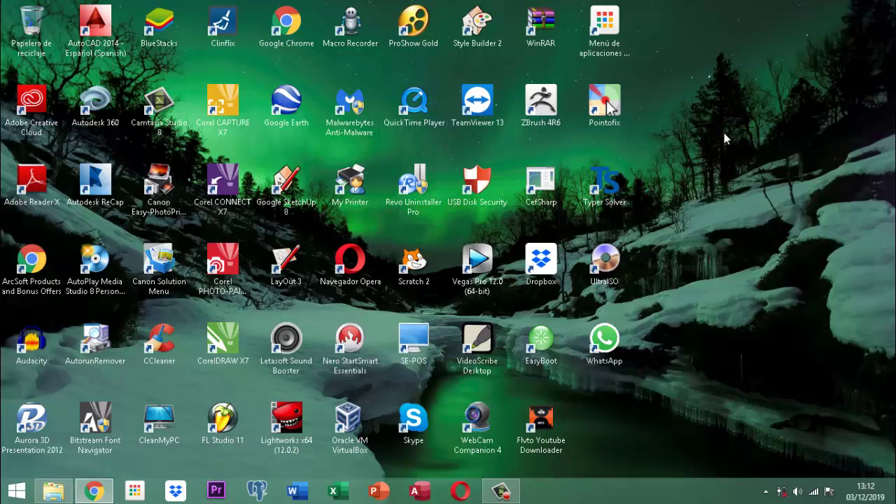
left_click(723, 138)
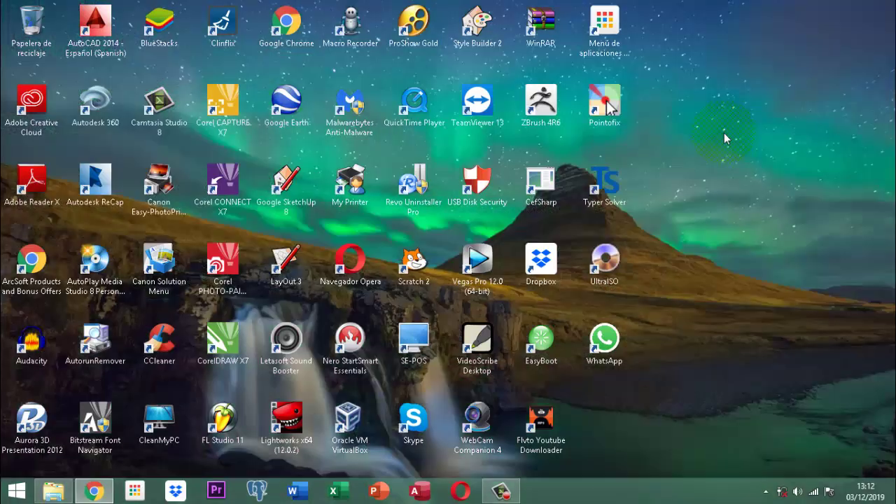